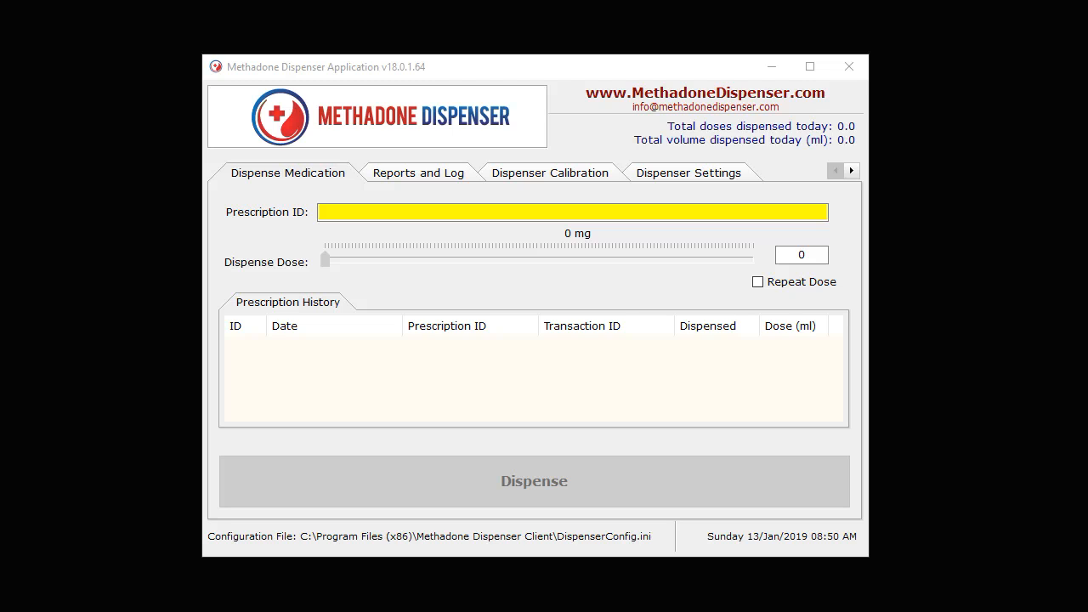
Open the barcode integration settings for editing and enable barcode integration.
left_click(628, 219)
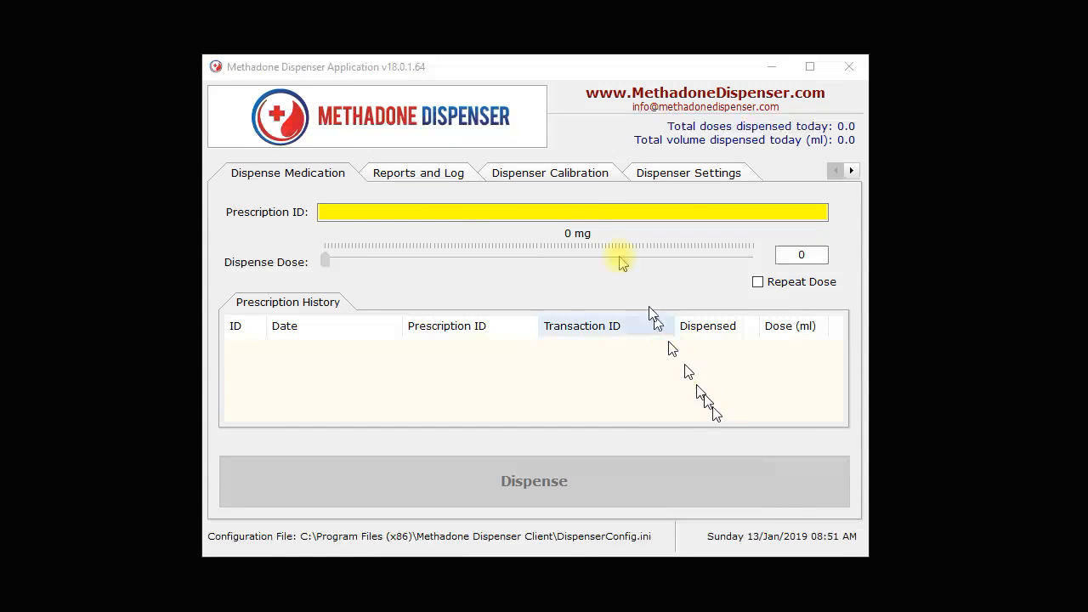
left_click(574, 83)
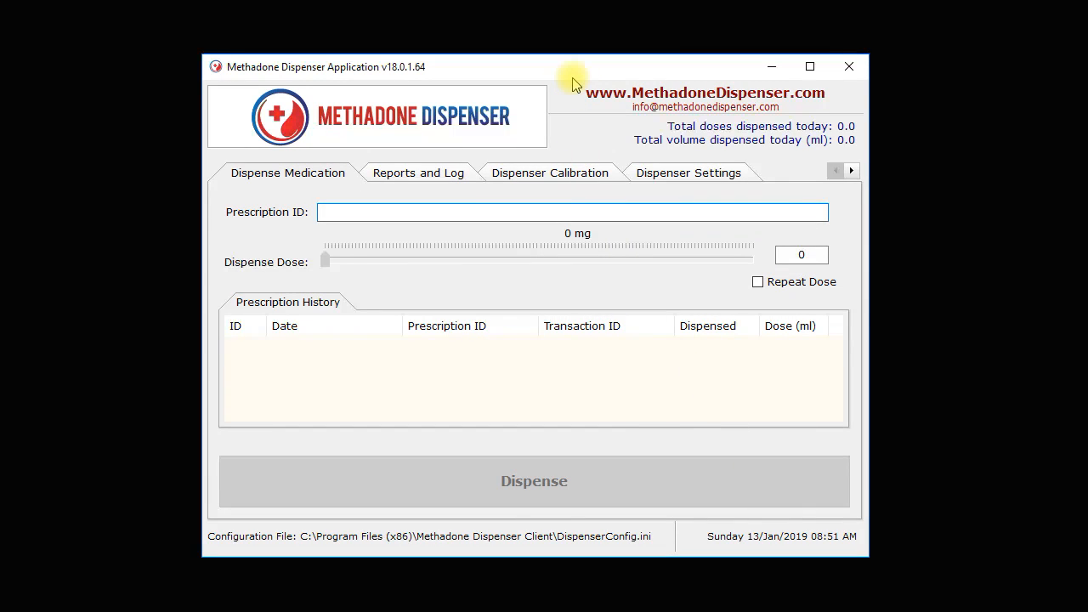
left_click(847, 171)
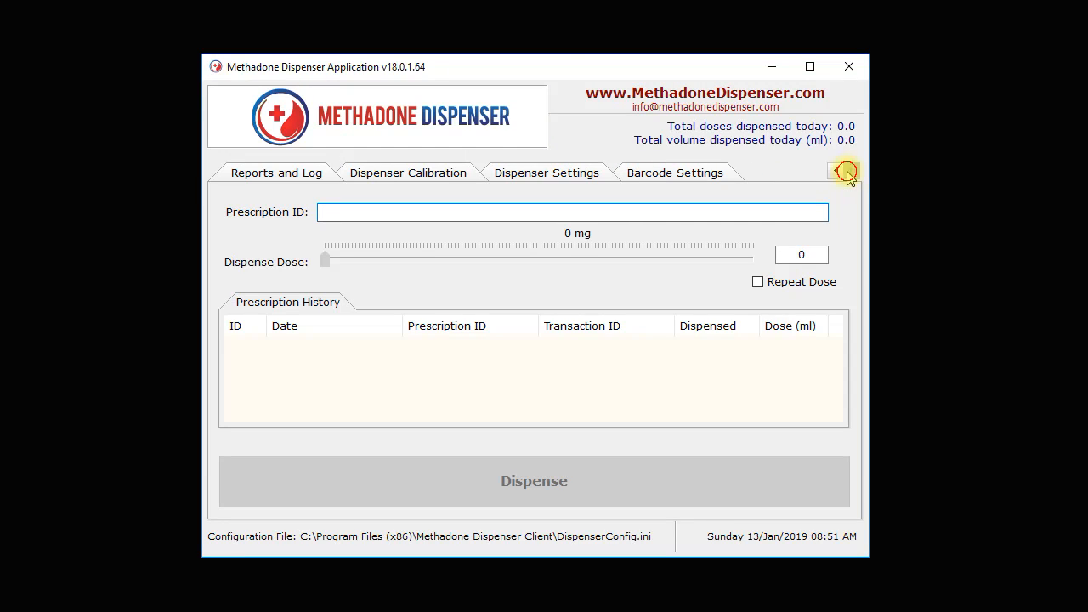
left_click(691, 178)
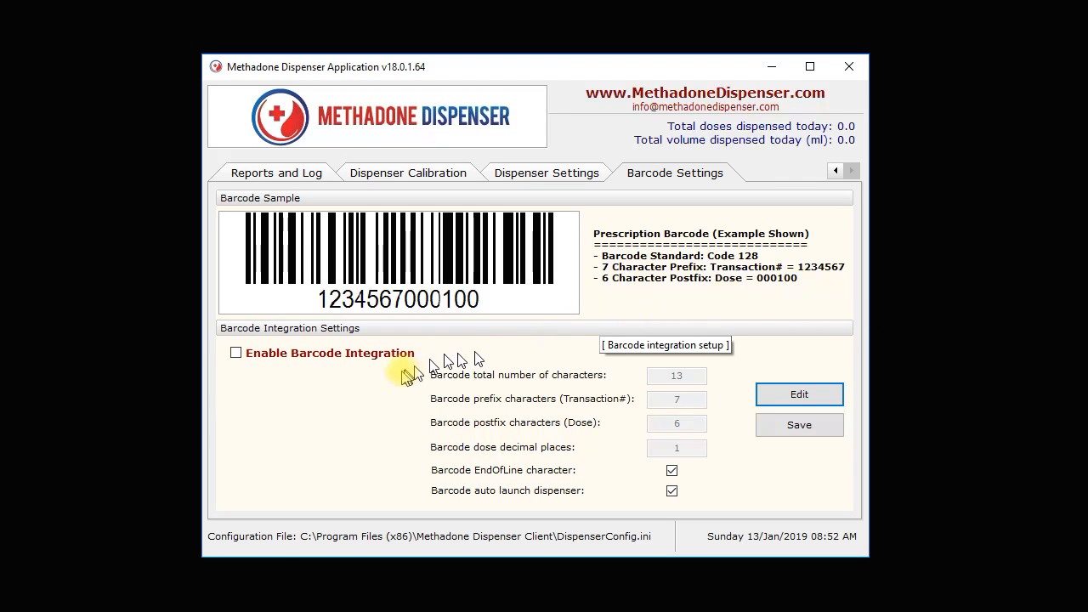
left_click(241, 357)
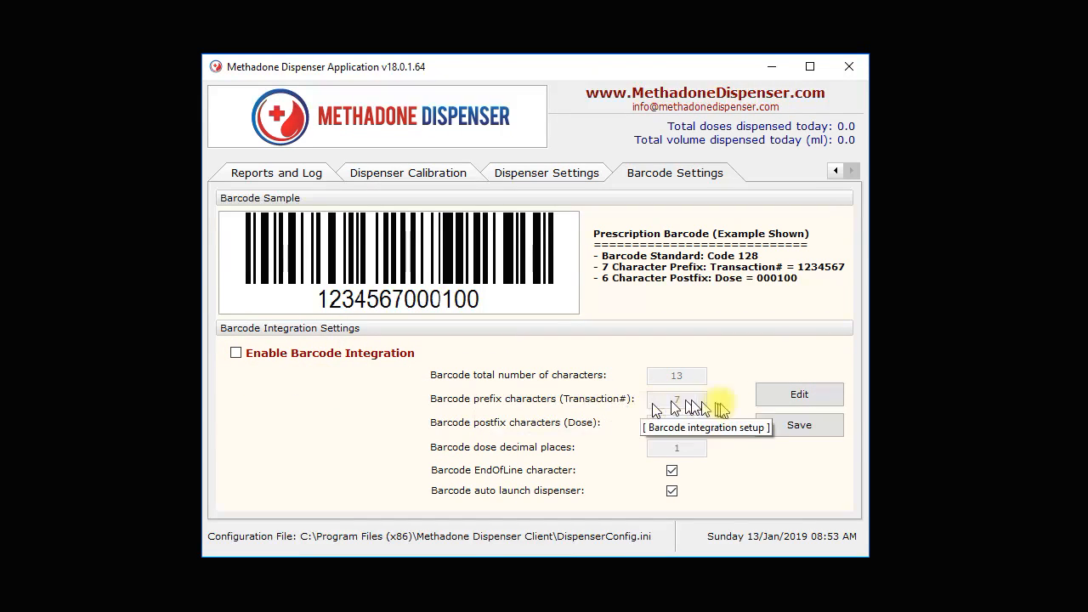
left_click(777, 398)
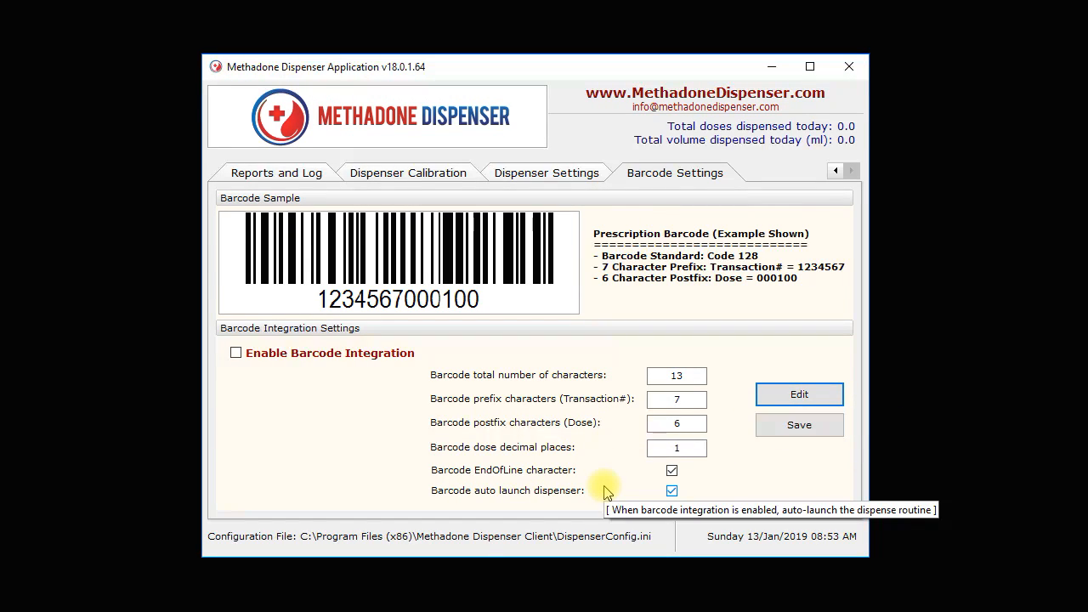
left_click(236, 353)
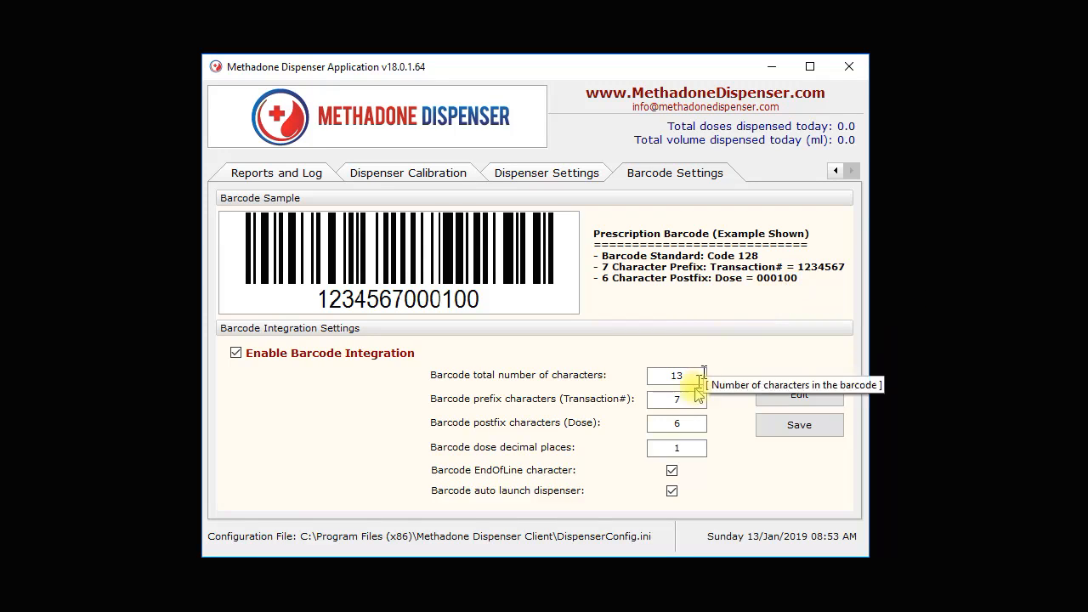
Set the barcode dose decimal places to 0 and save the barcode settings.
left_click(686, 445)
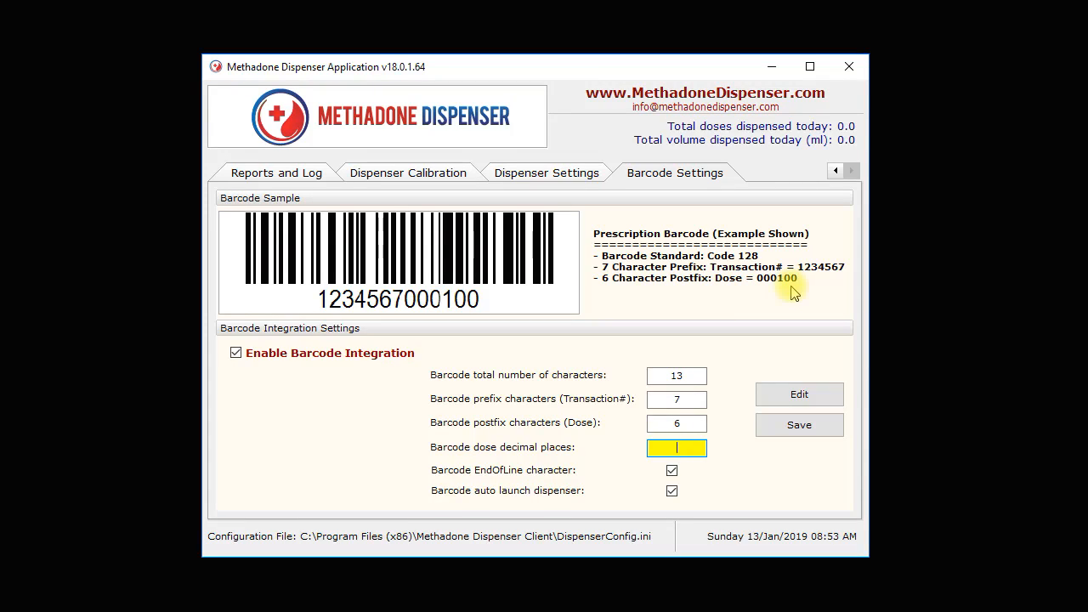
type("0")
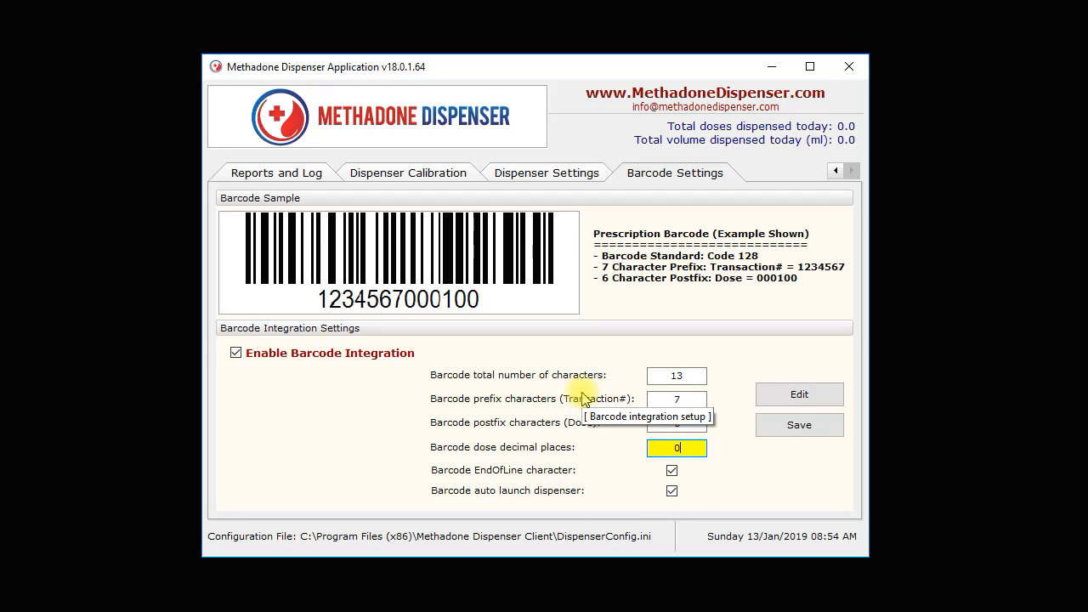
left_click(693, 375)
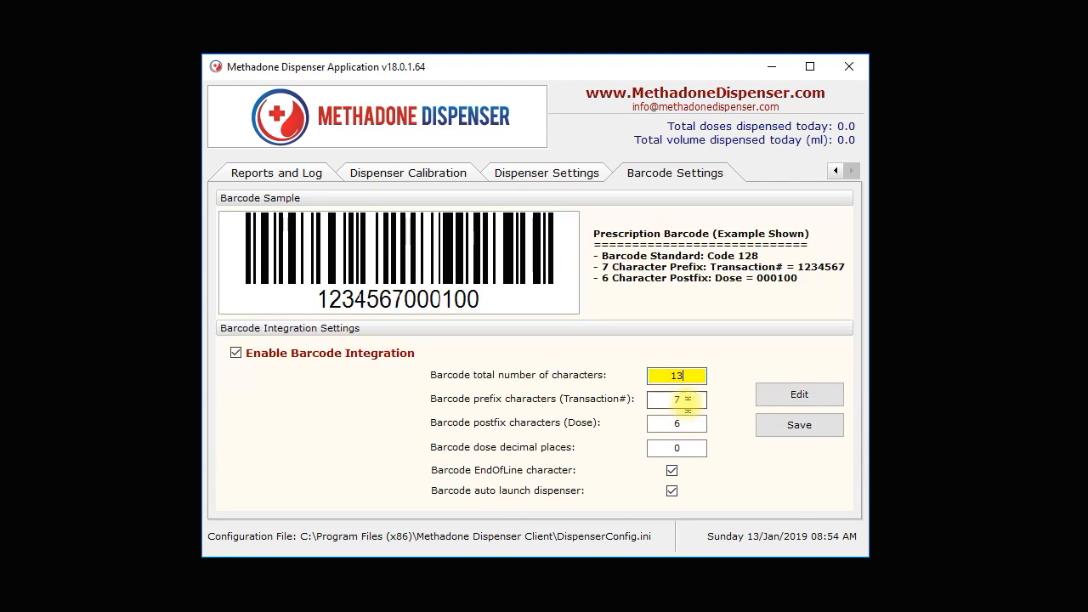
left_click(685, 399)
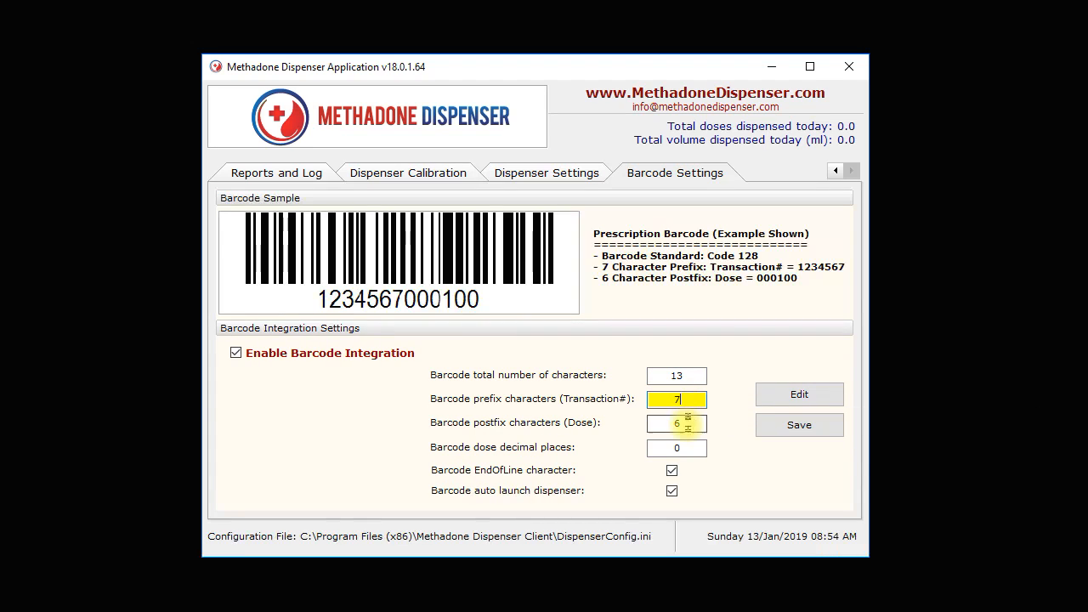
left_click(683, 422)
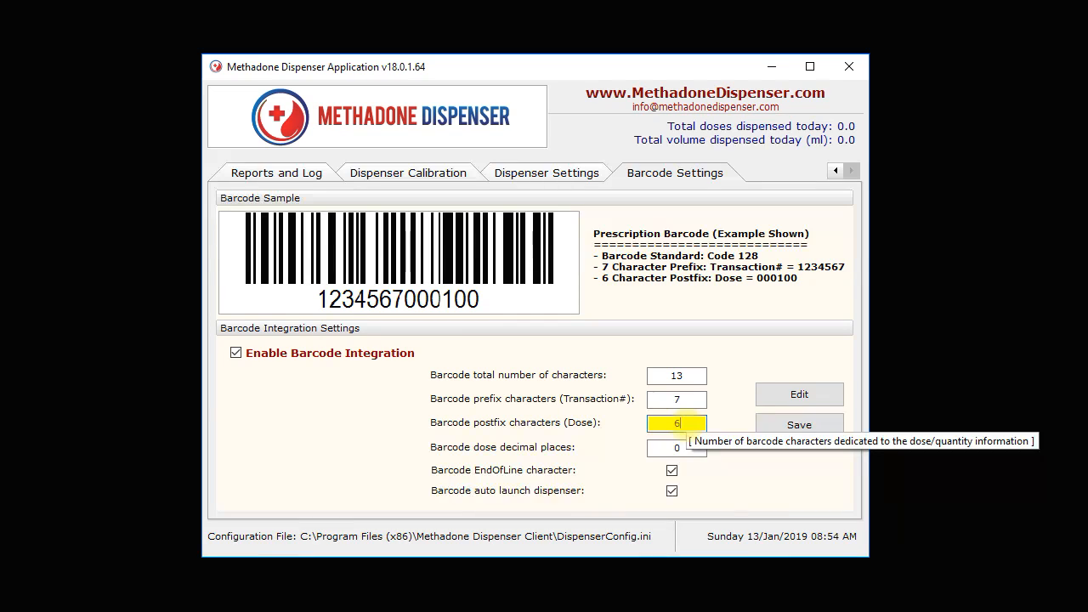
left_click(685, 444)
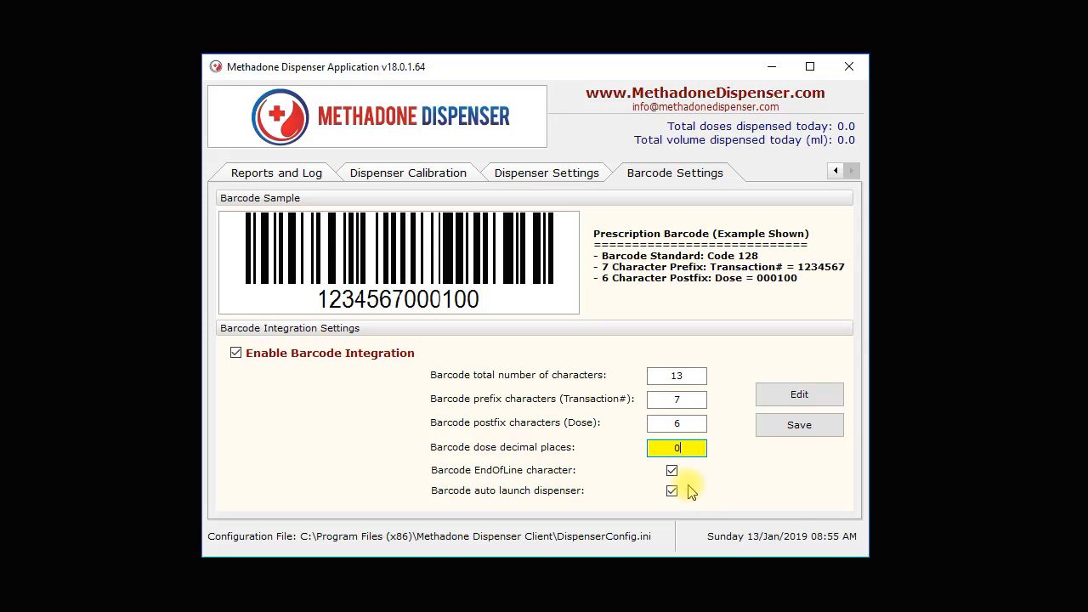
left_click(776, 435)
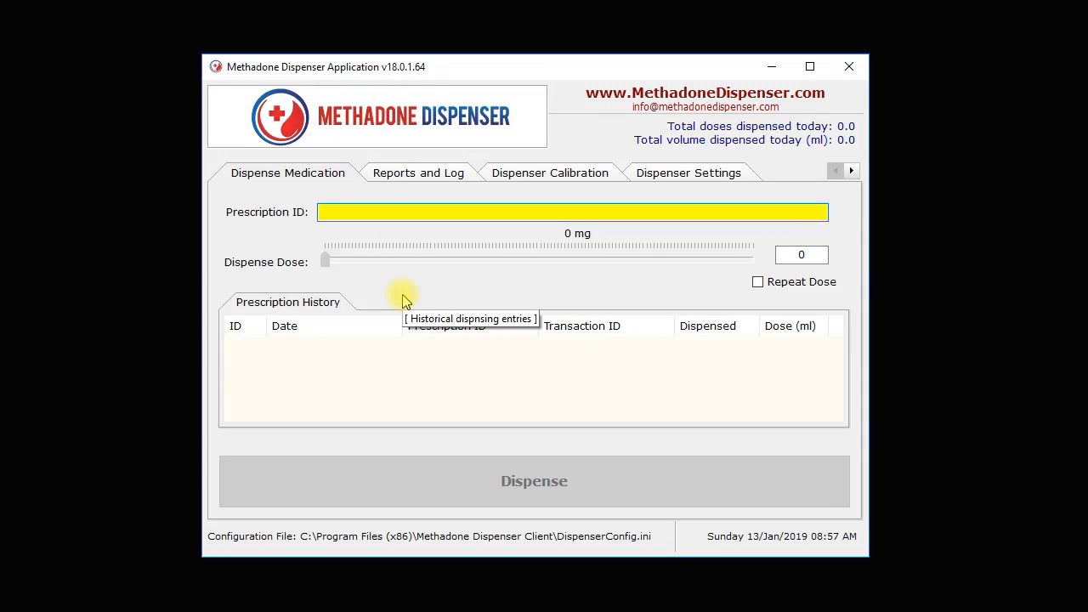
Enter the sample prescription barcode, the seven-digit transaction number followed by dose 000010, to dispense that dose.
type("123456")
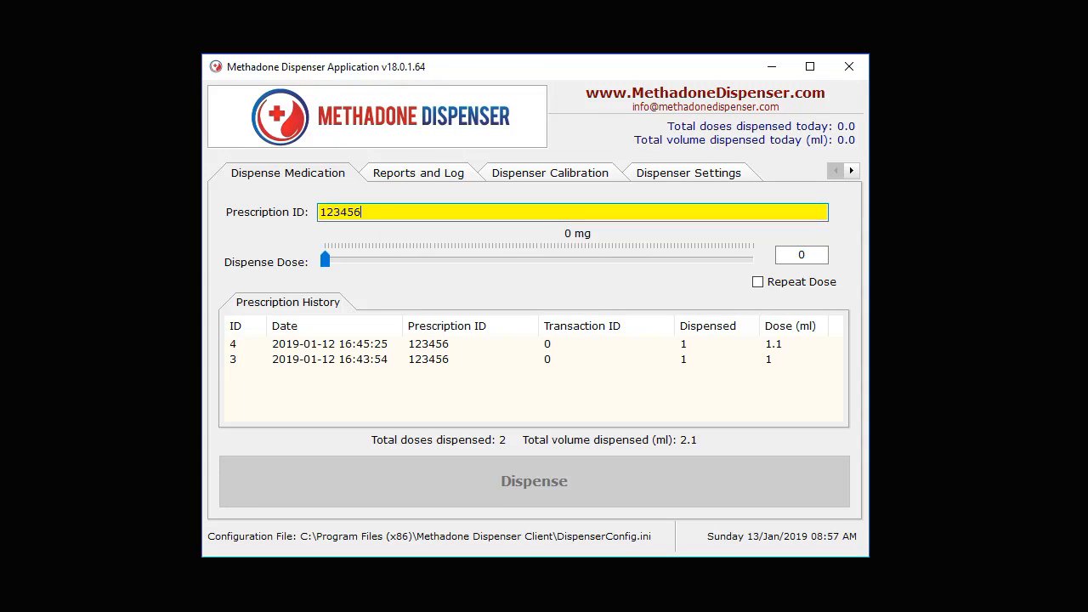
type("7000")
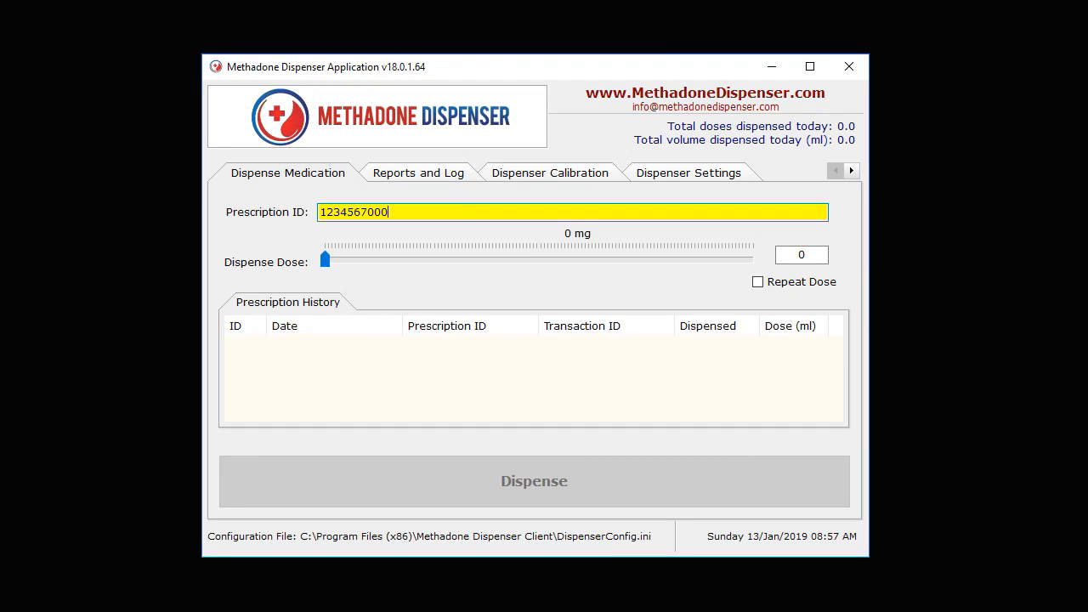
type("010")
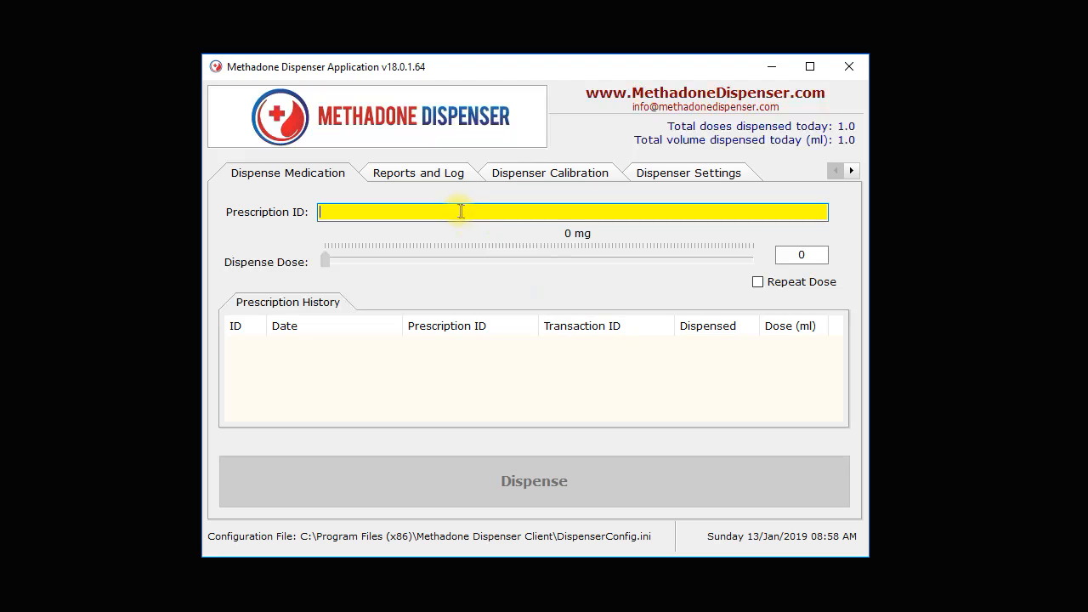
Search the dispensing reports by prescription number for the full barcode with dose 000010, dated from 13/01/2019 to 13/01/2019.
left_click(445, 174)
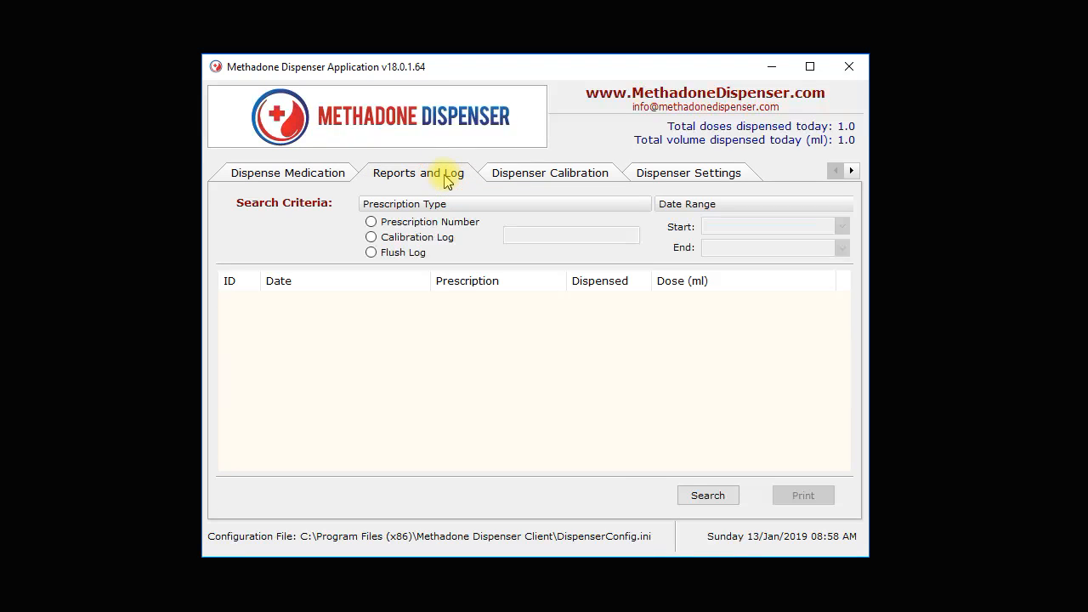
left_click(372, 221)
left_click_drag(549, 235, 626, 234)
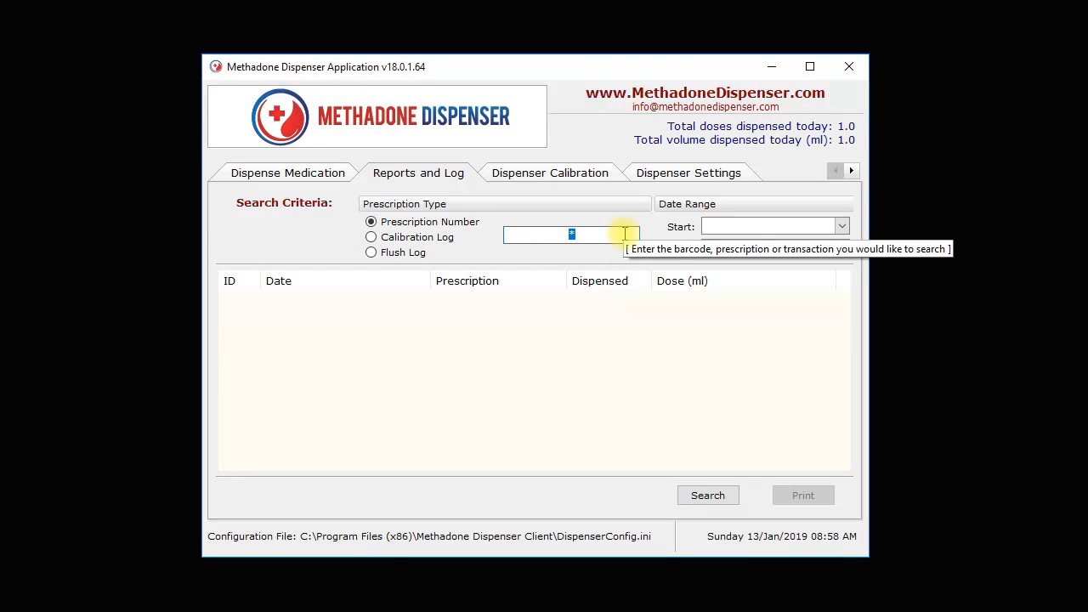
type("1234567000010")
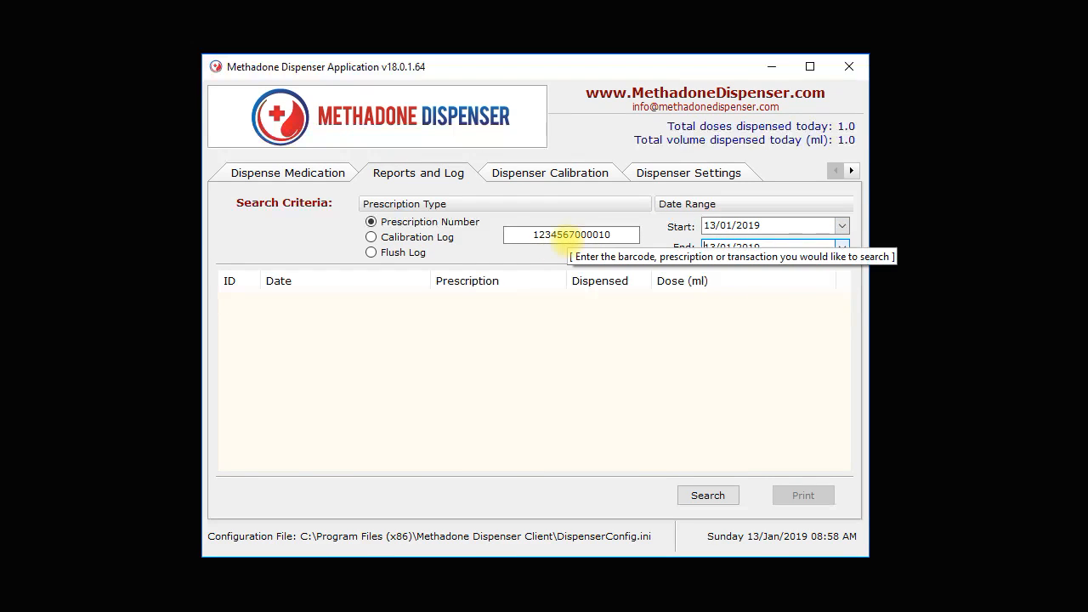
left_click(685, 495)
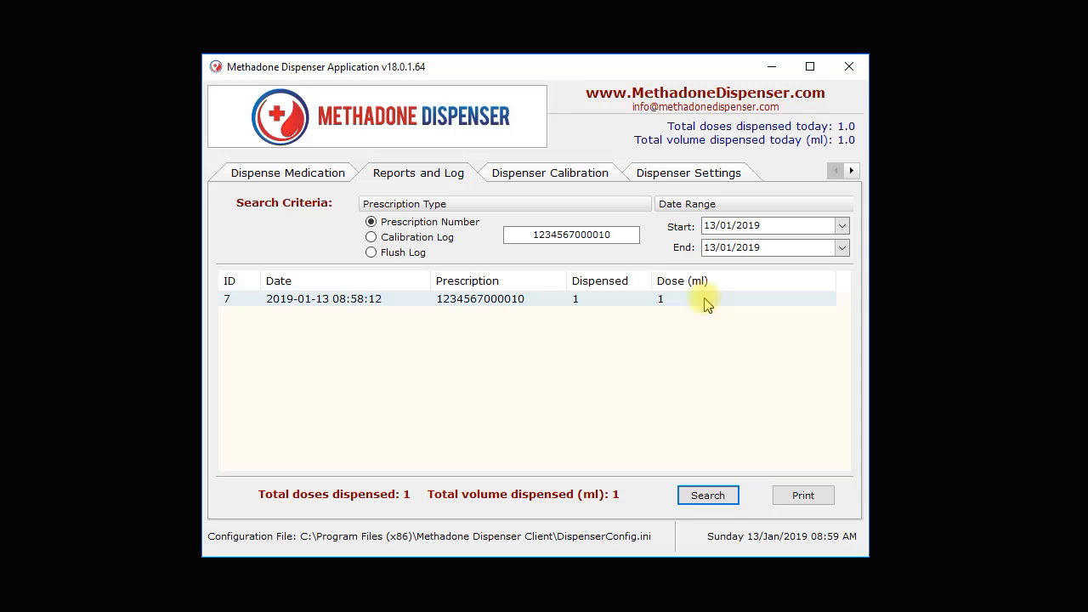
Turn off Auto Dispense in the dispenser settings and save the dispenser configuration.
left_click(315, 174)
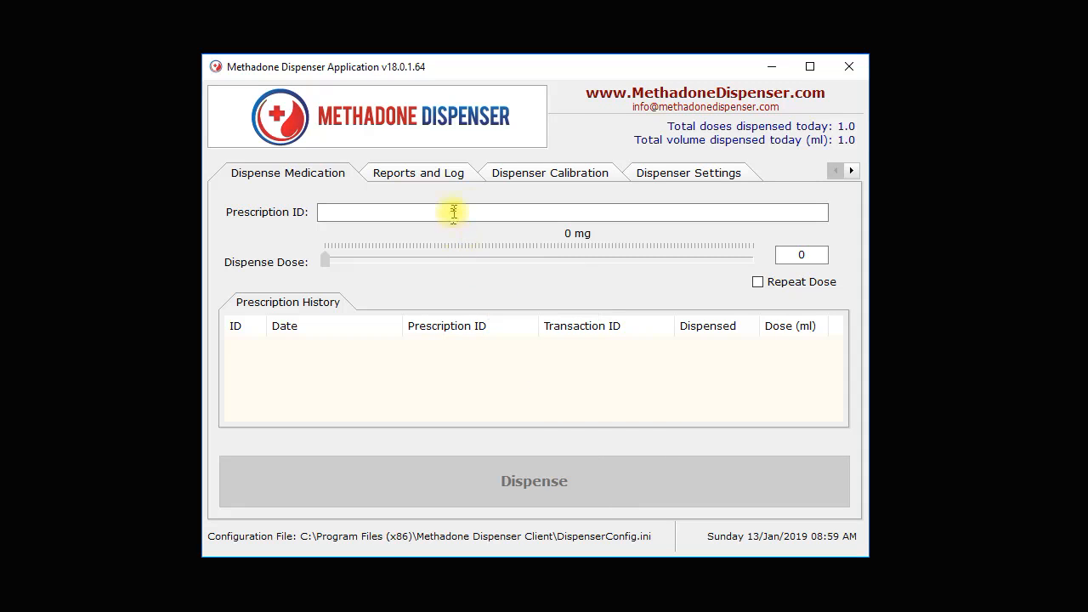
left_click(669, 174)
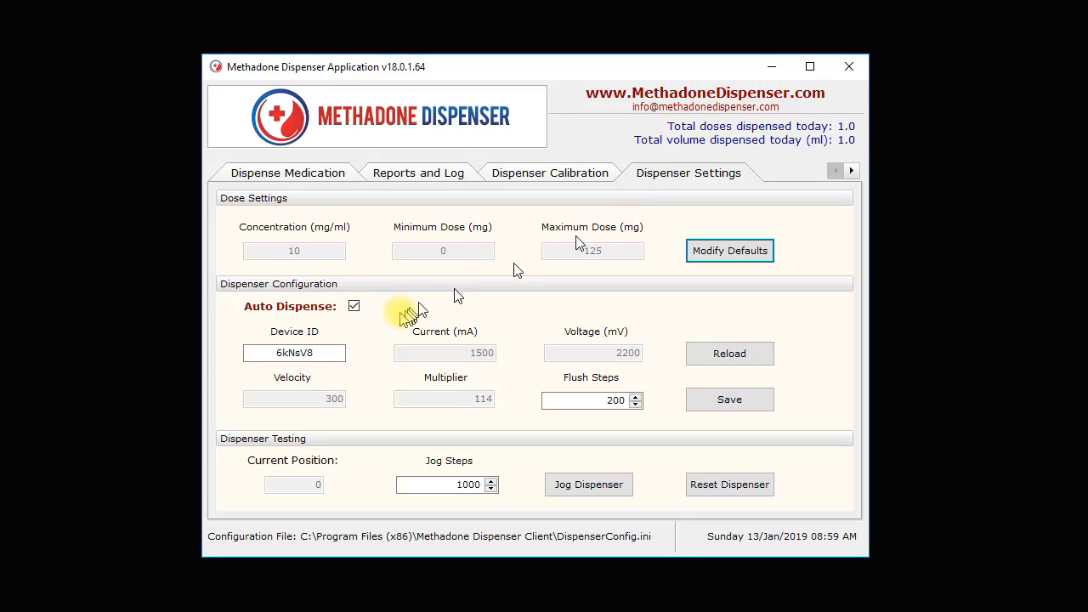
left_click(351, 307)
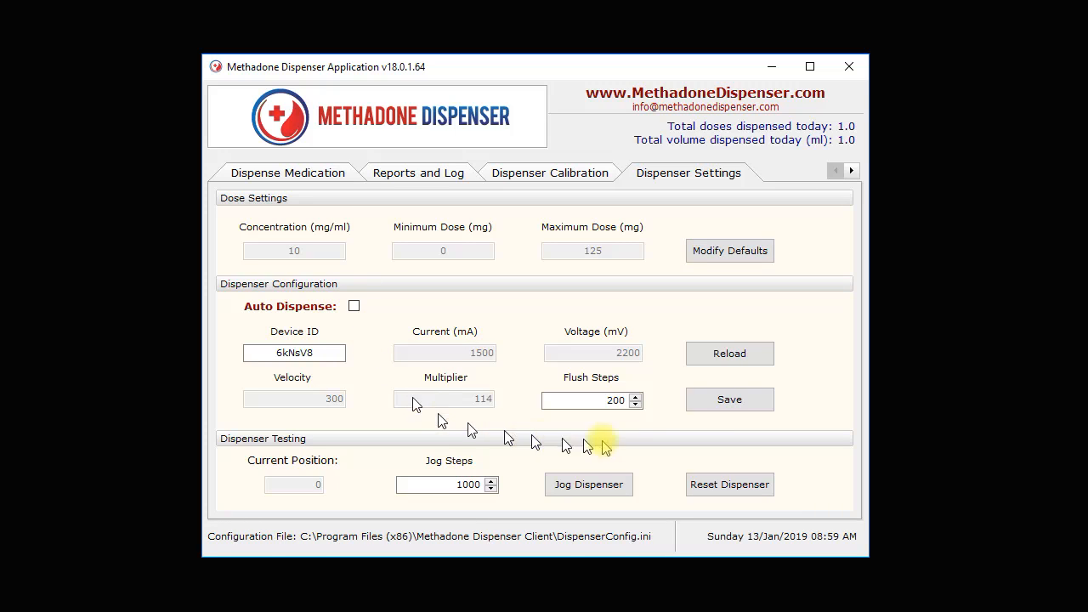
left_click(715, 413)
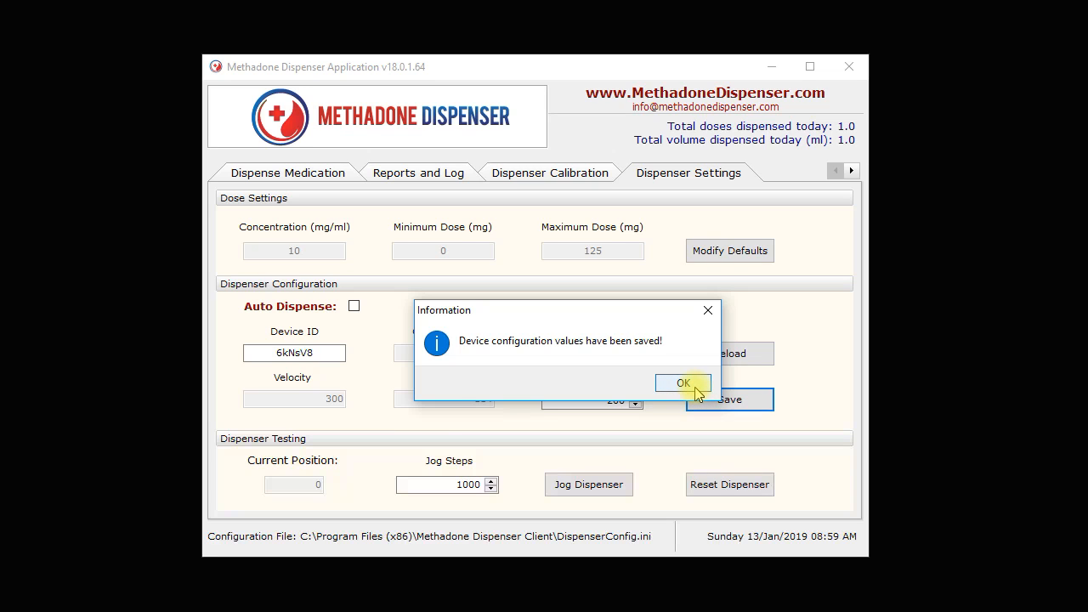
left_click(684, 384)
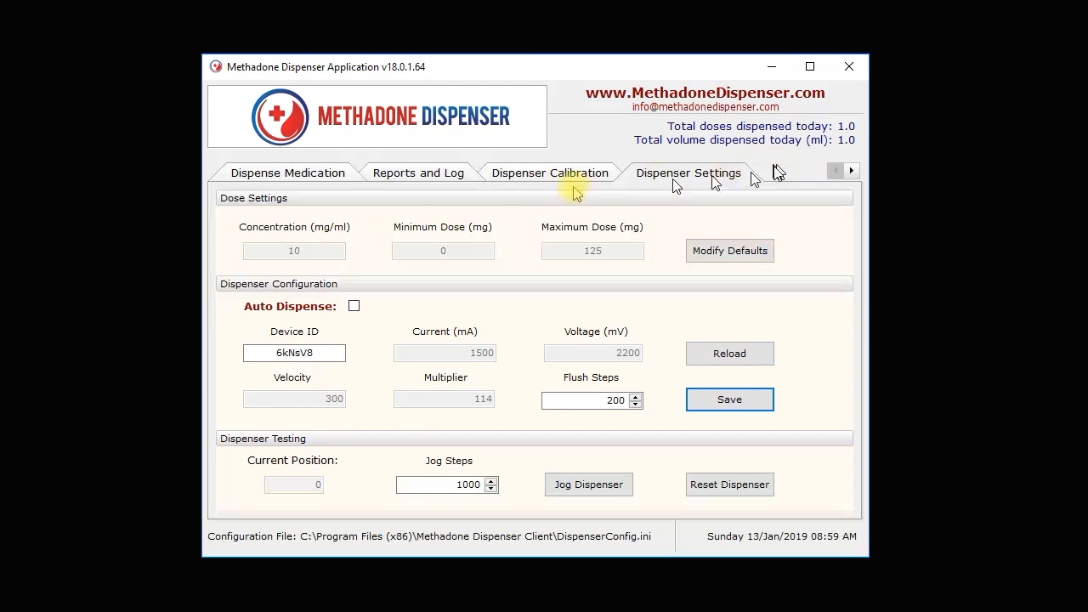
Enter the prescription barcode ending in dose 000005 for medication dispensing and confirm dispensing 0.5 ml.
left_click(309, 176)
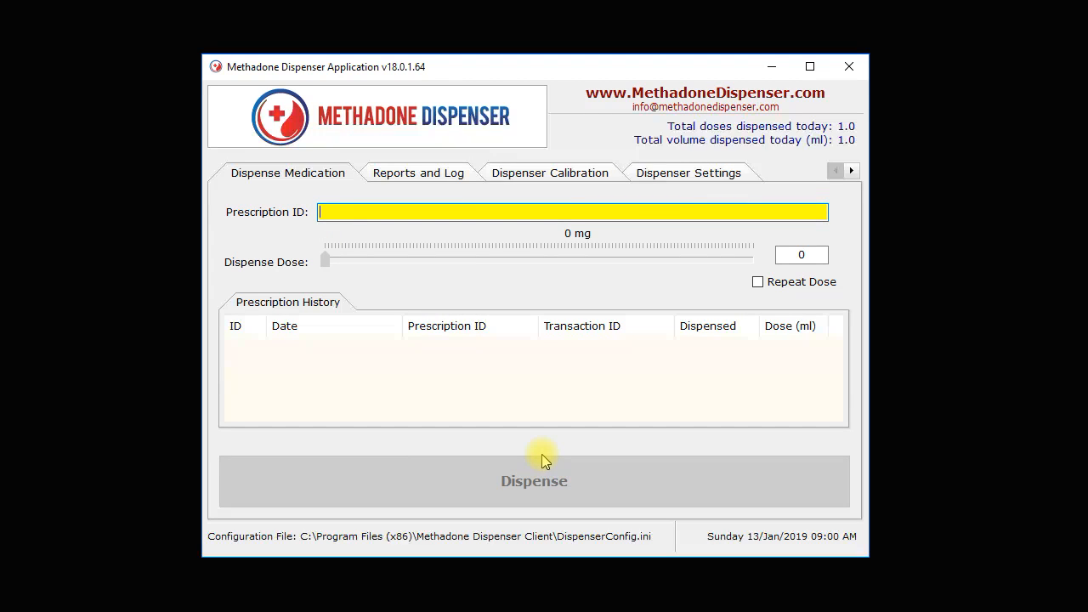
type("123456")
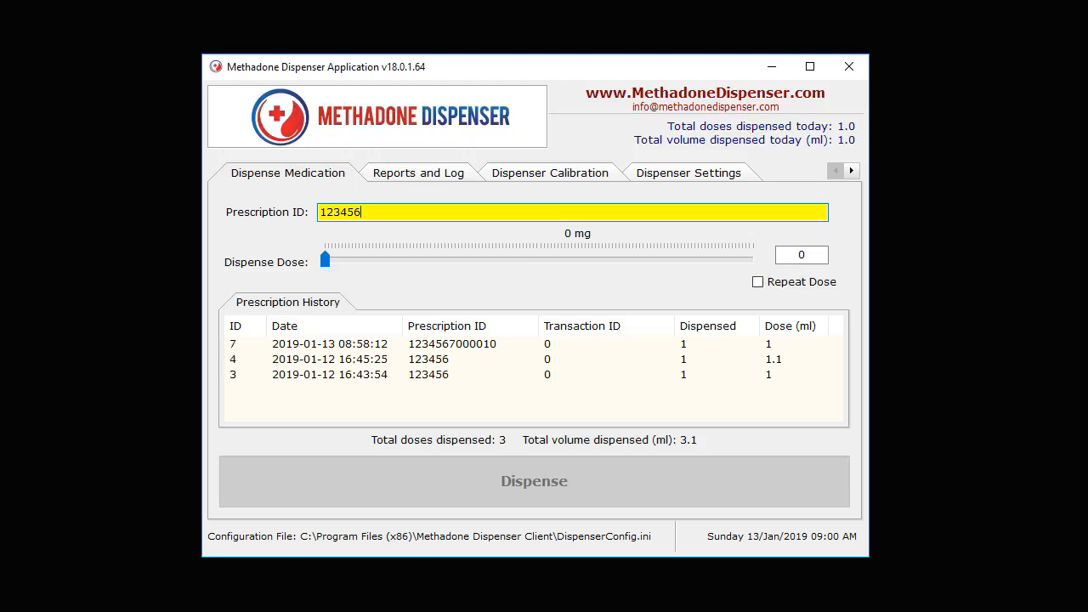
type("7000005")
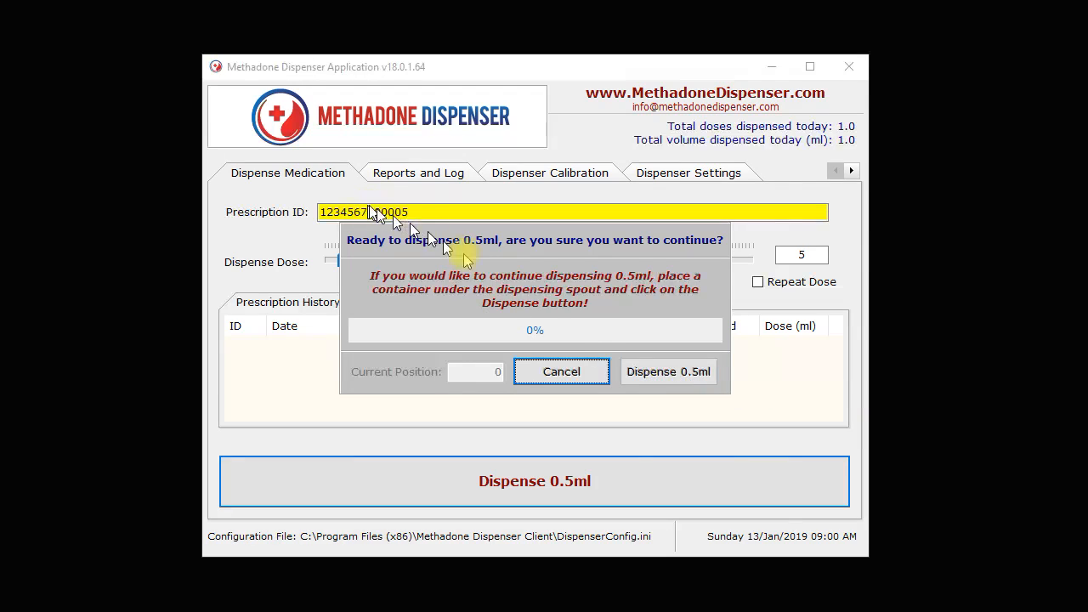
left_click(681, 382)
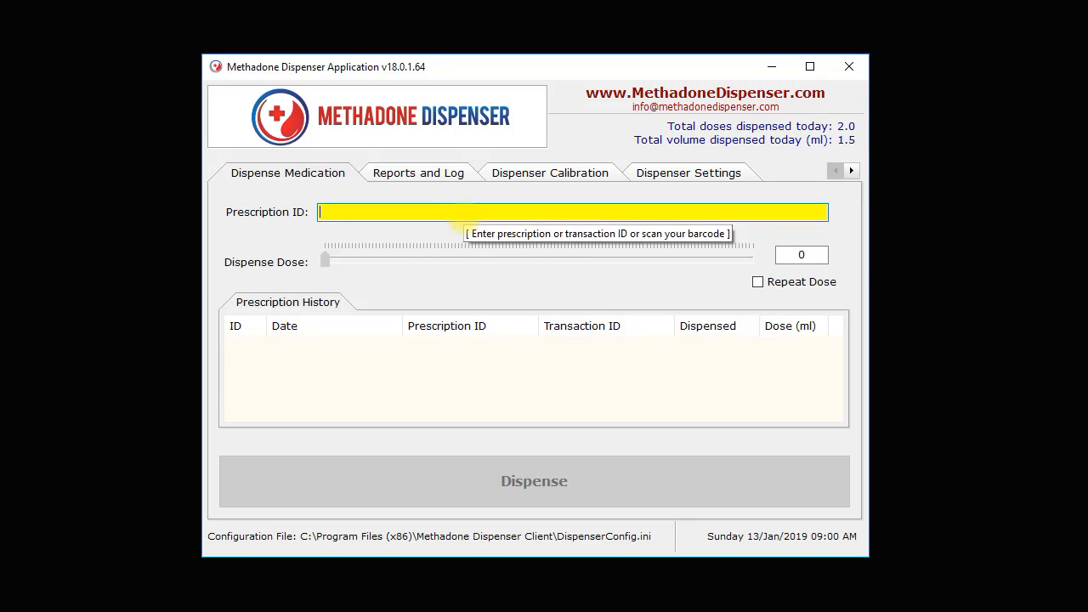
Look up the prescription history by the seven-digit transaction number and select the 0.5 ml entry.
type("123")
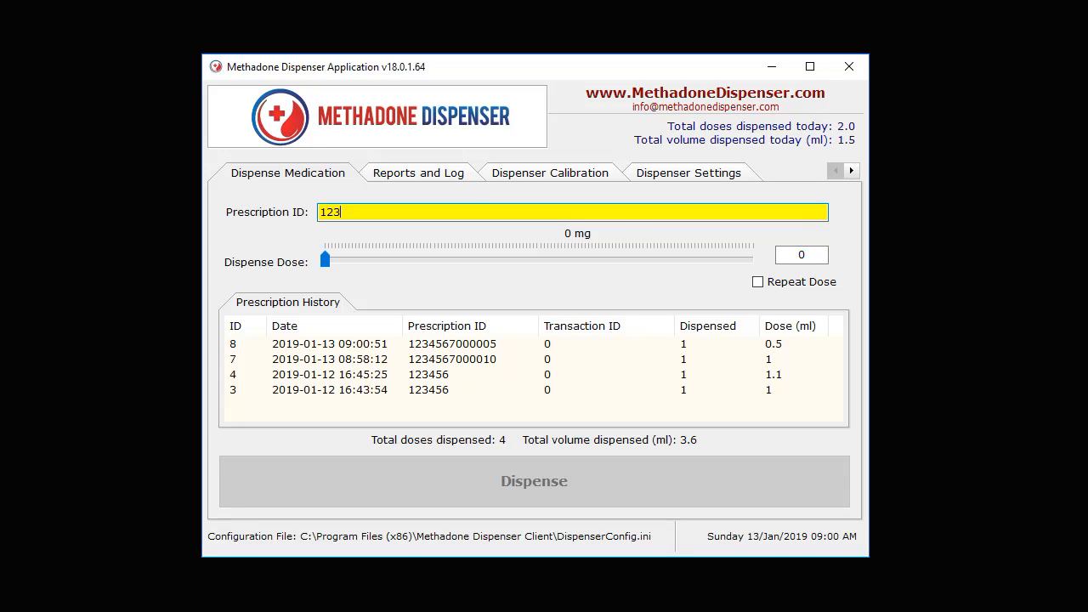
type("4567")
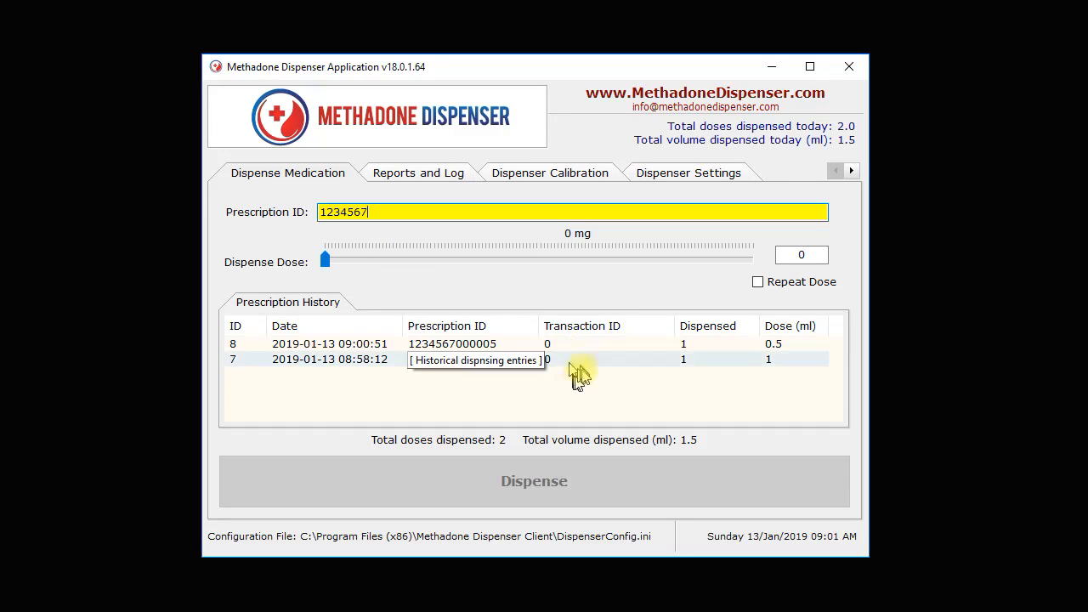
left_click(605, 397)
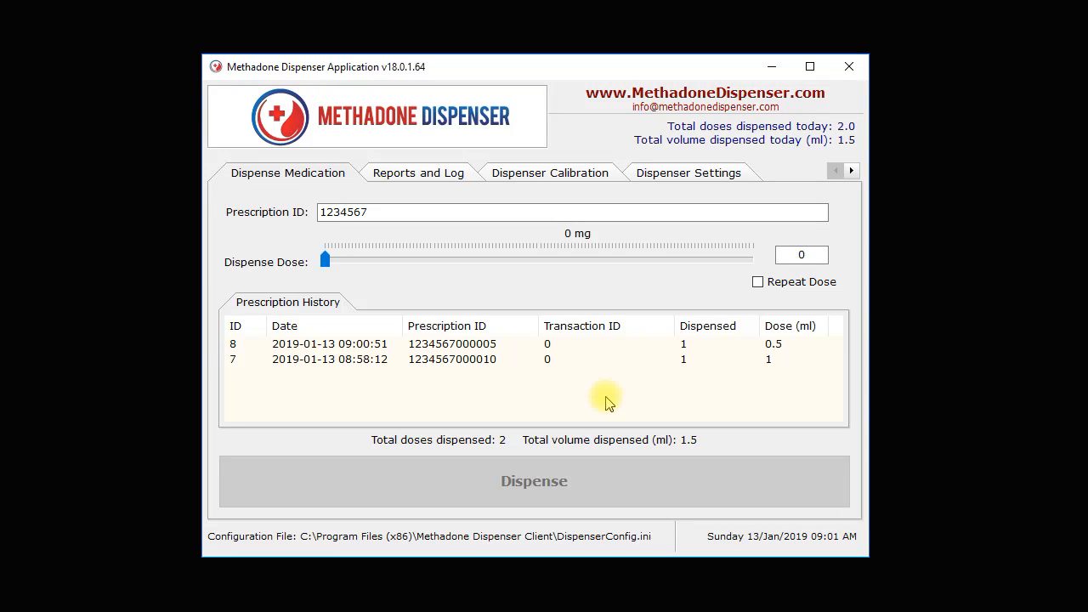
left_click(503, 351)
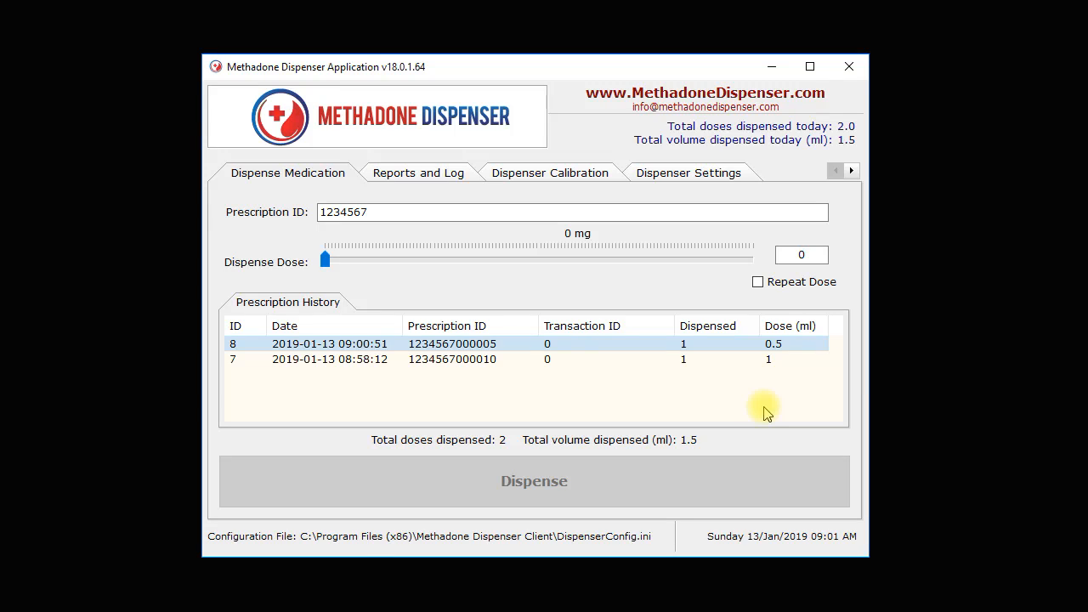
Turn off barcode auto launch dispenser in the barcode integration settings and save the configuration.
left_click(850, 172)
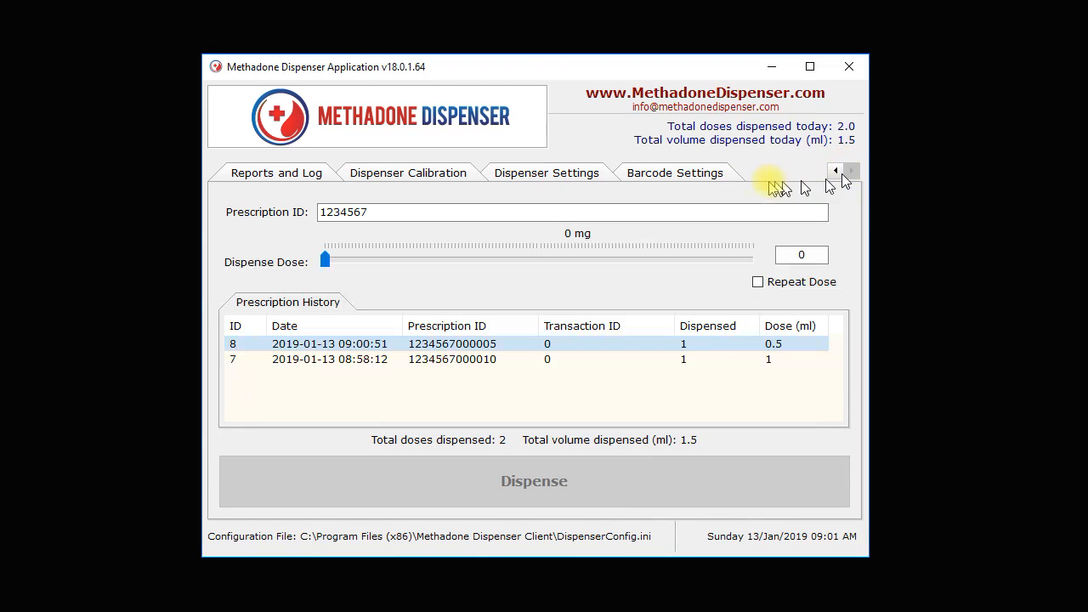
left_click(699, 178)
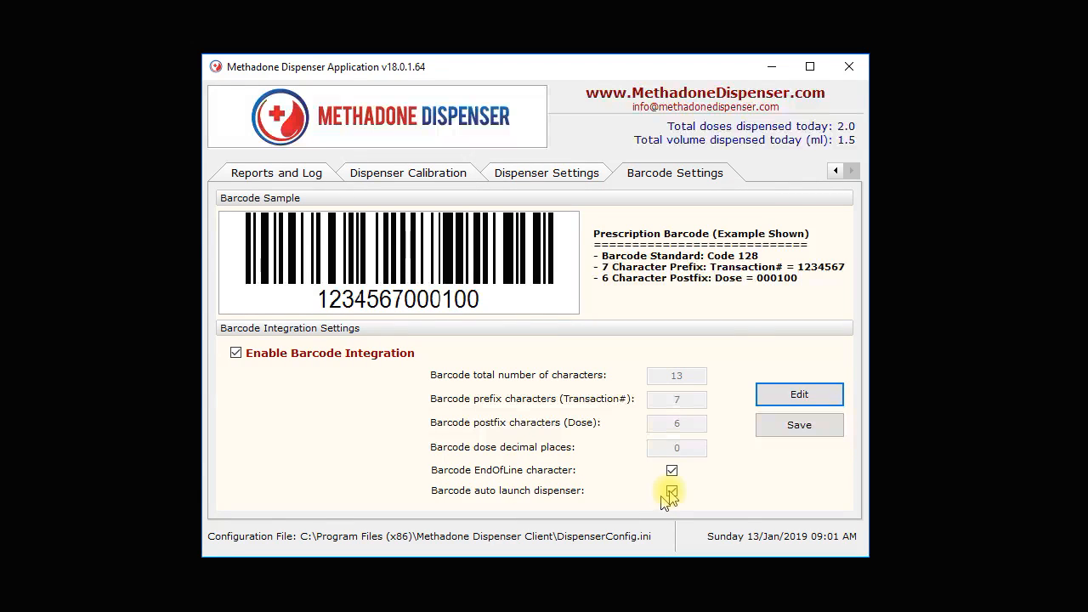
left_click(770, 392)
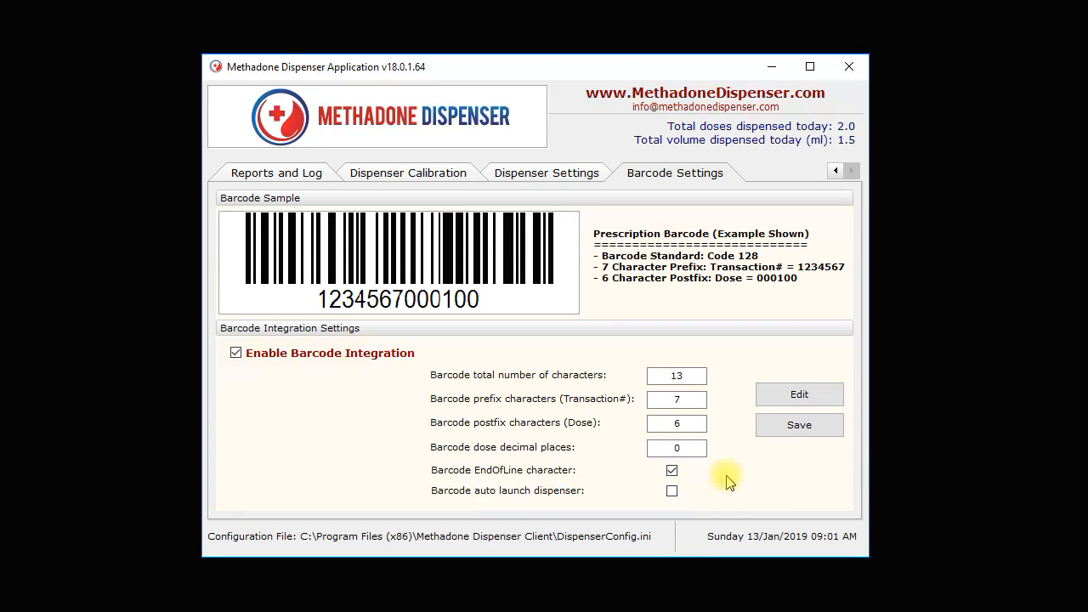
left_click(796, 426)
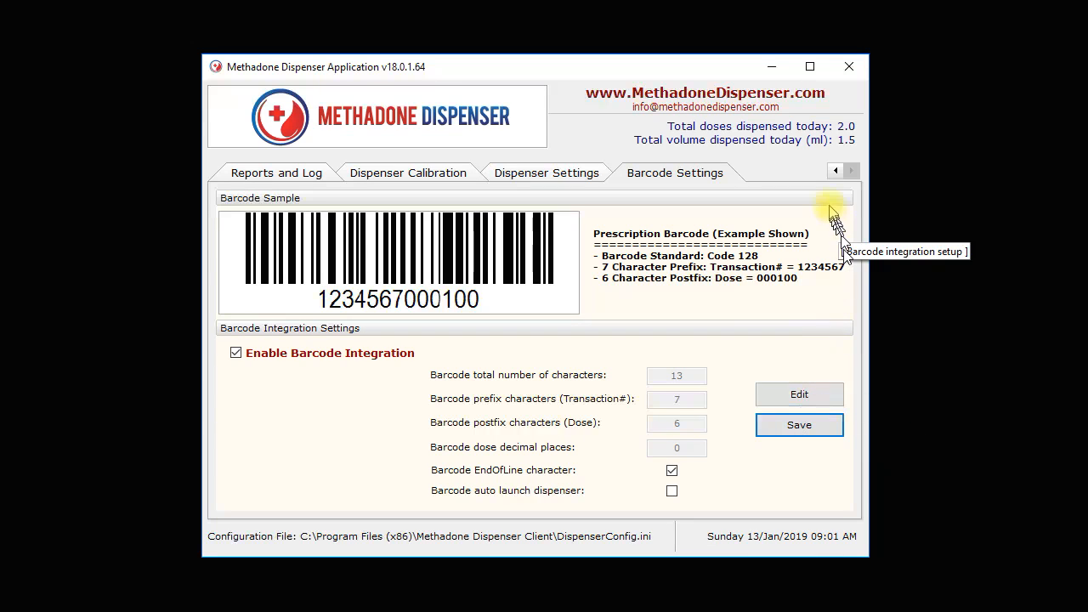
Replace the prescription ID for medication dispensing with the barcode ending in dose 000001, and dispense 0.1 ml with confirmation.
left_click(835, 172)
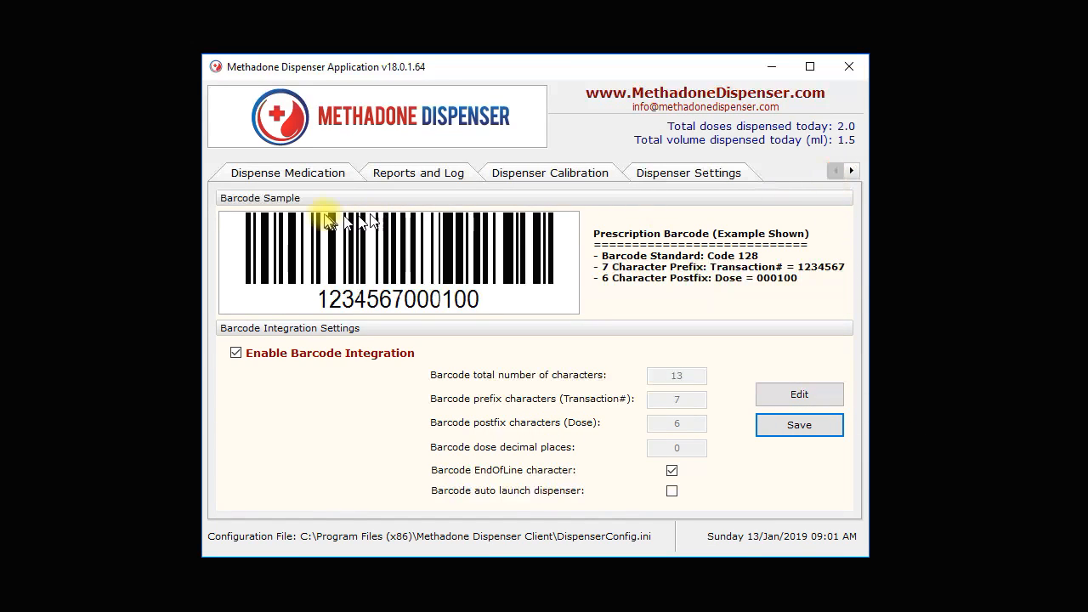
left_click(315, 177)
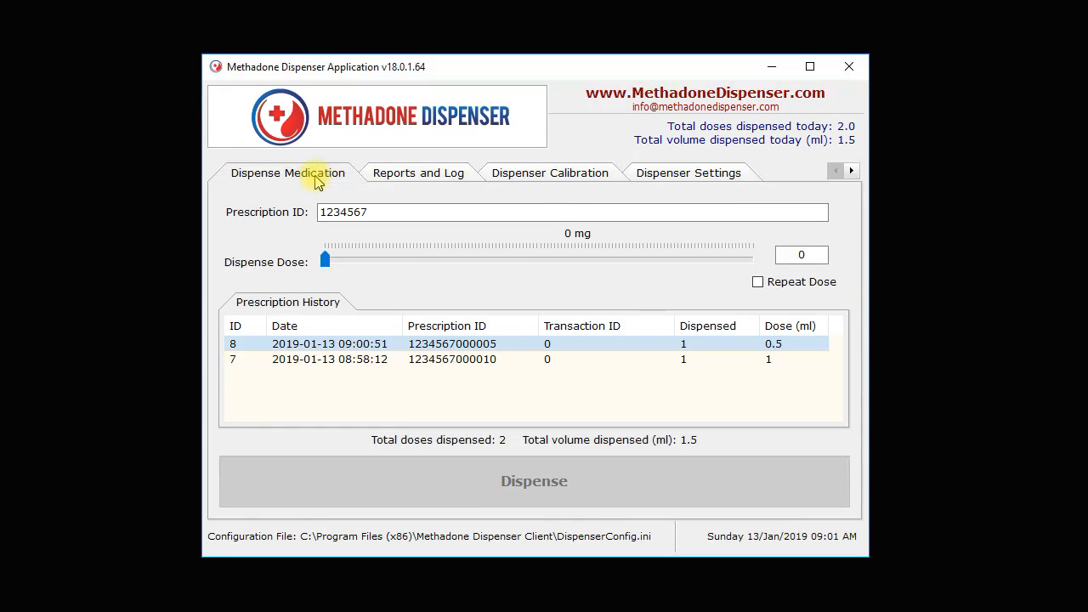
left_click(383, 213)
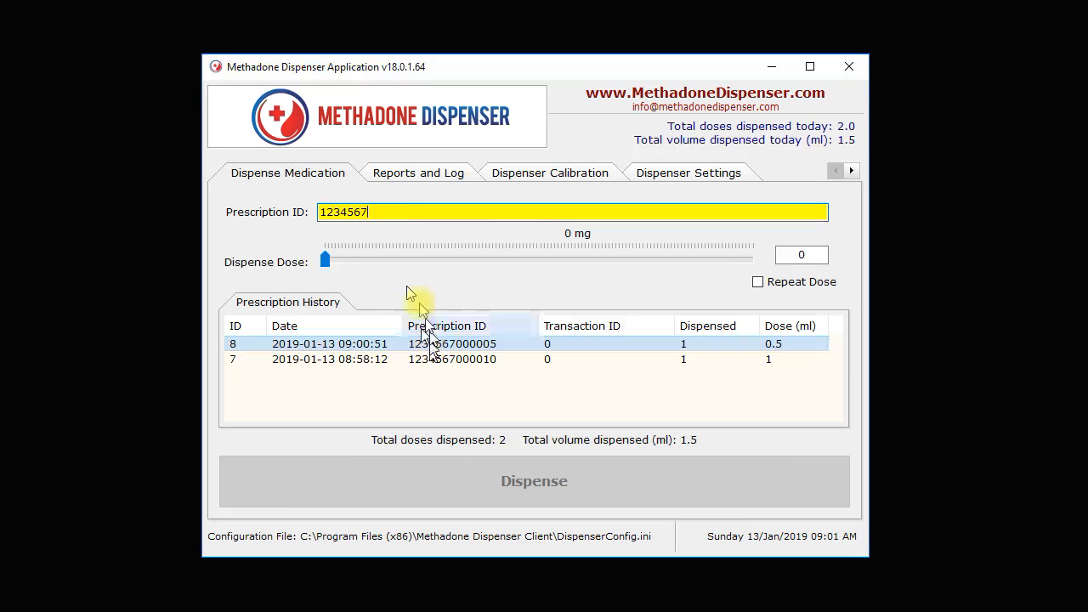
left_click_drag(401, 212, 170, 226)
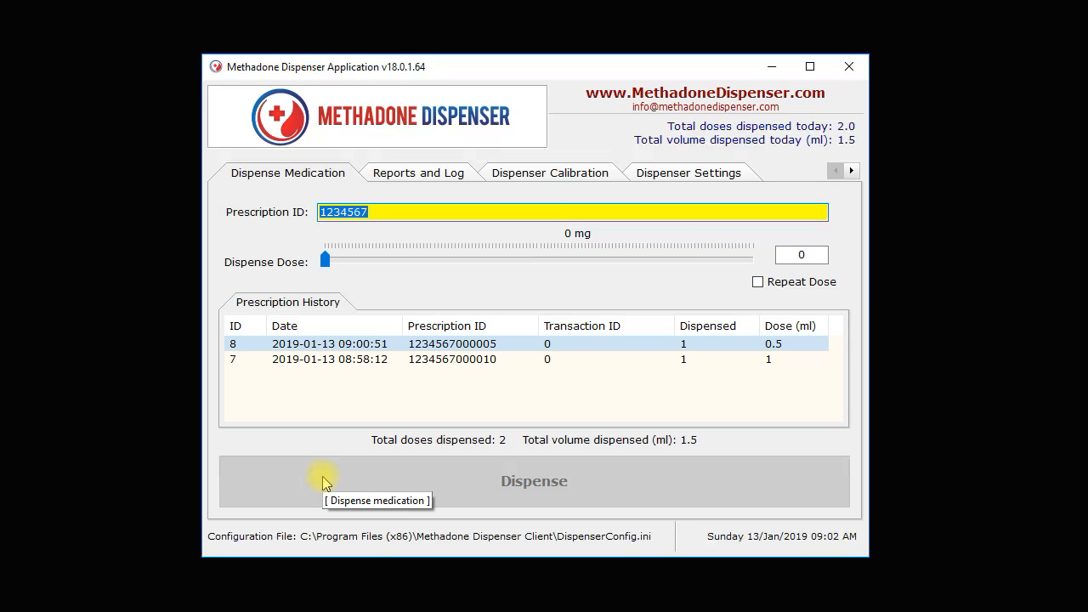
type("1")
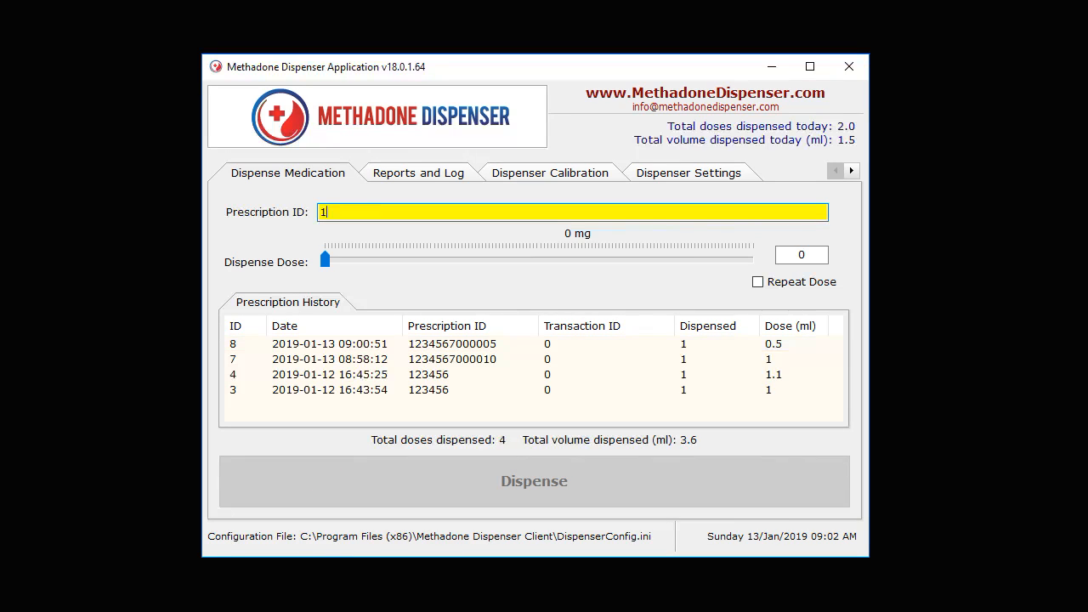
type("2345670")
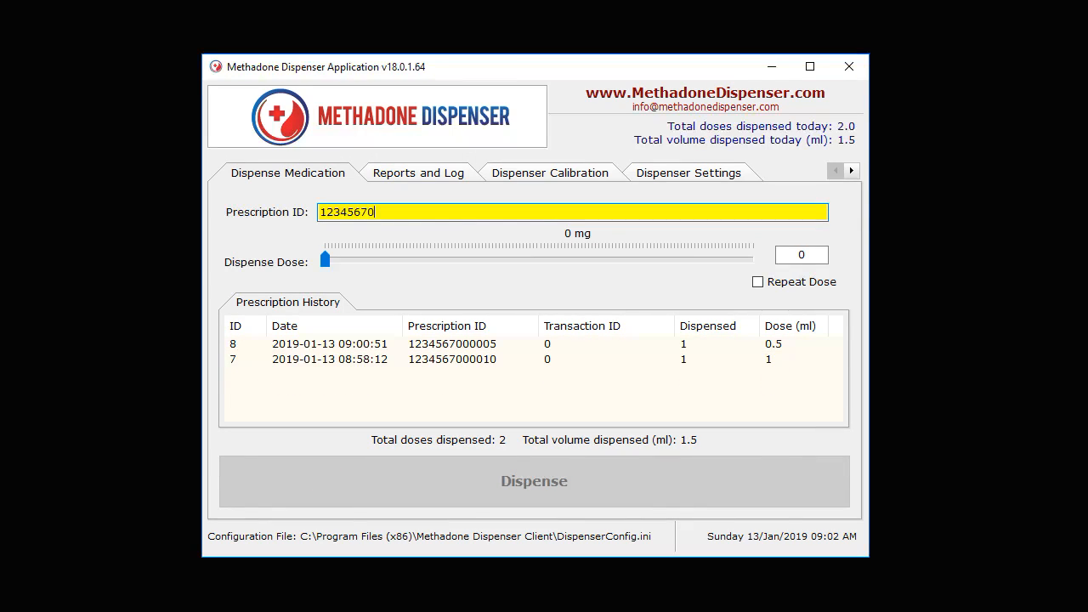
type("00001")
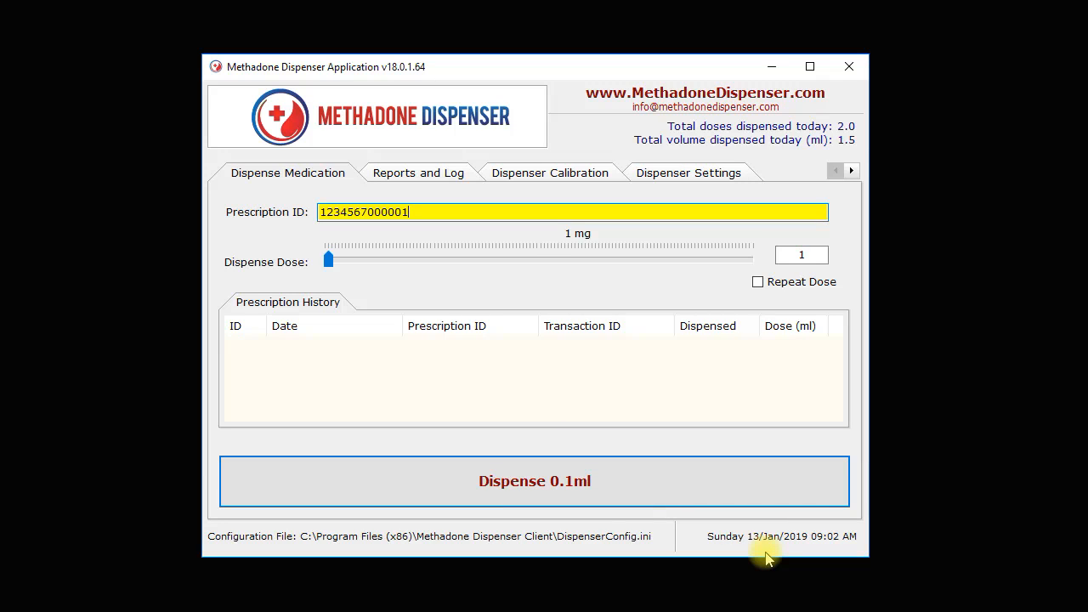
left_click(613, 498)
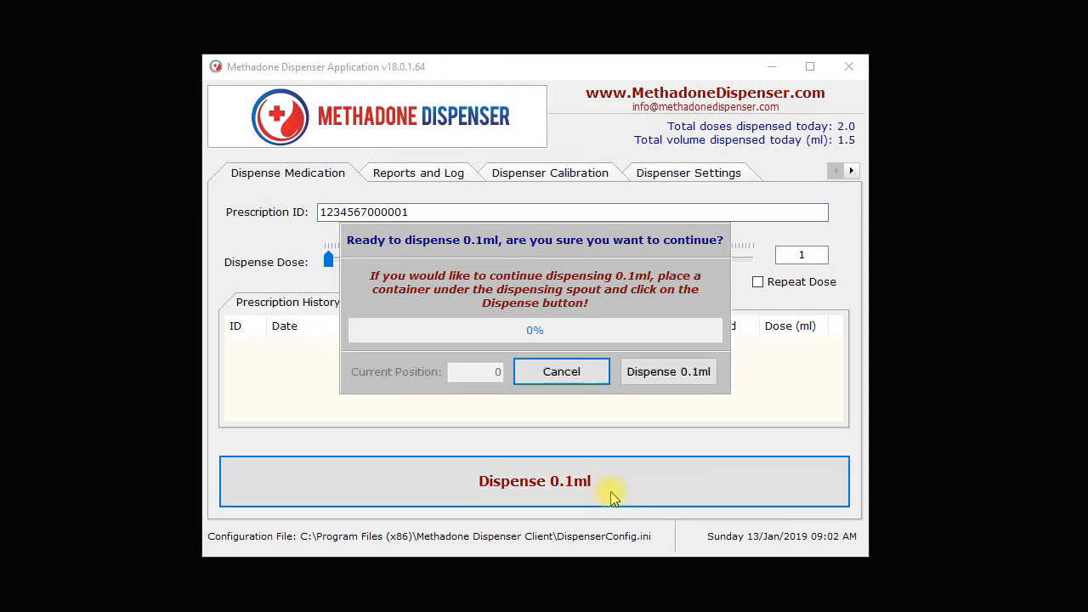
left_click(668, 375)
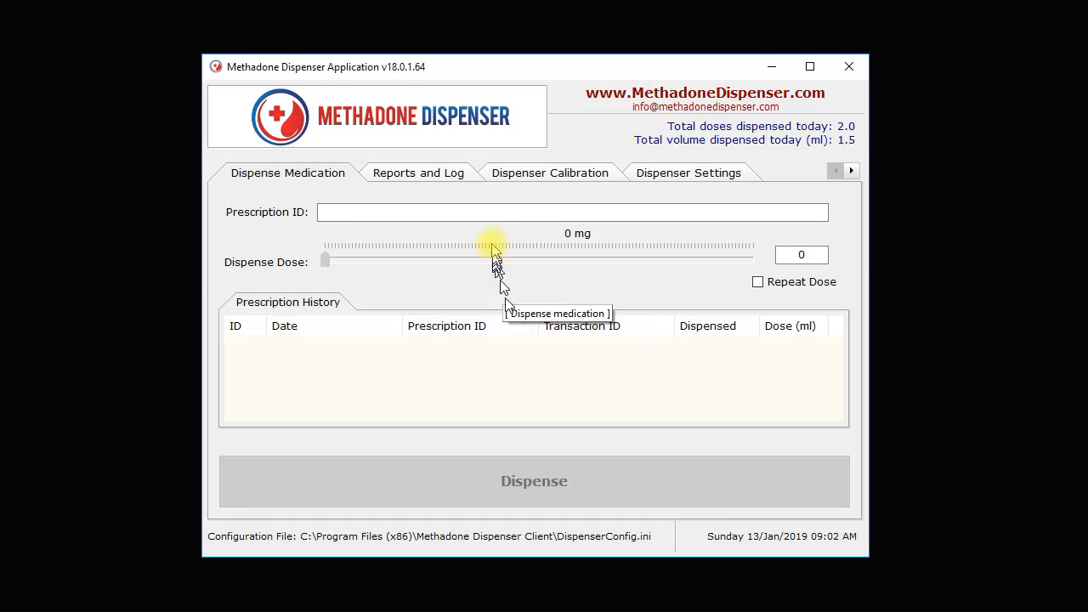
Look up the prescription history by the seven-digit transaction number and select the 0.1 ml entry.
left_click(490, 209)
type("123")
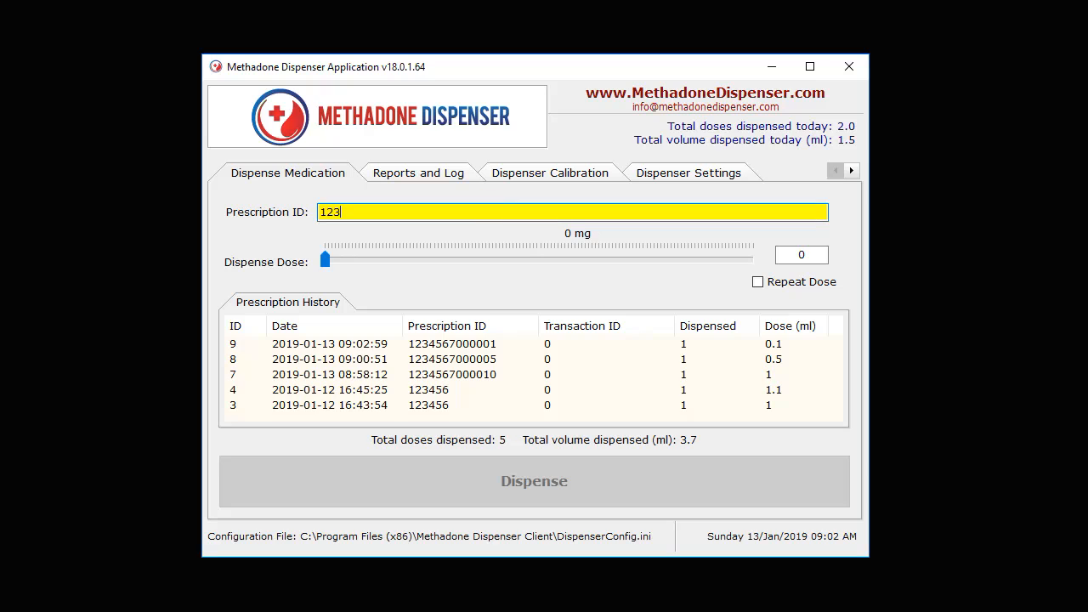
type("4567")
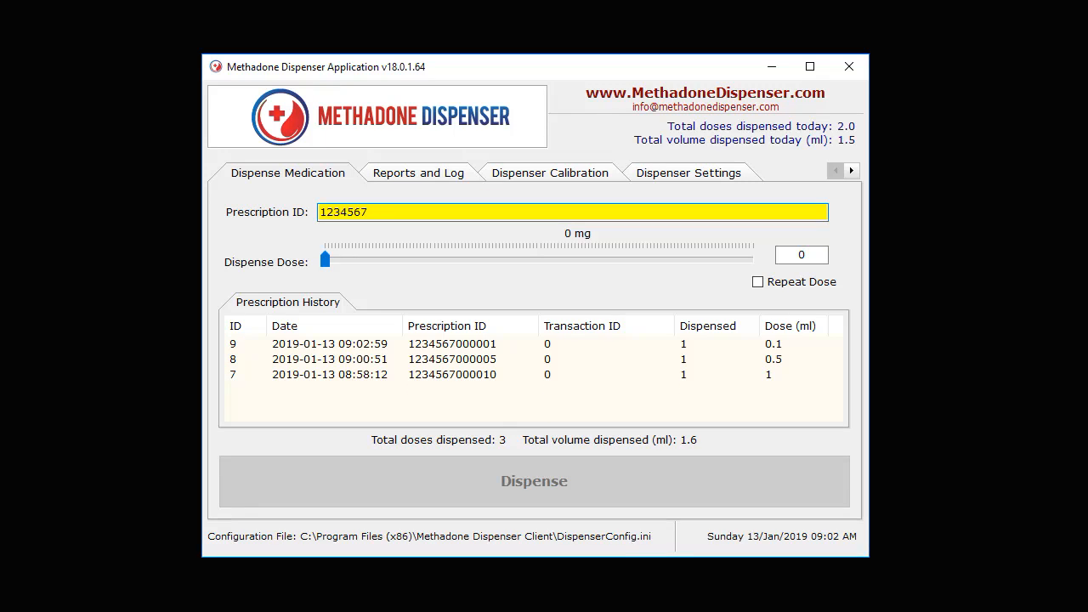
left_click(515, 347)
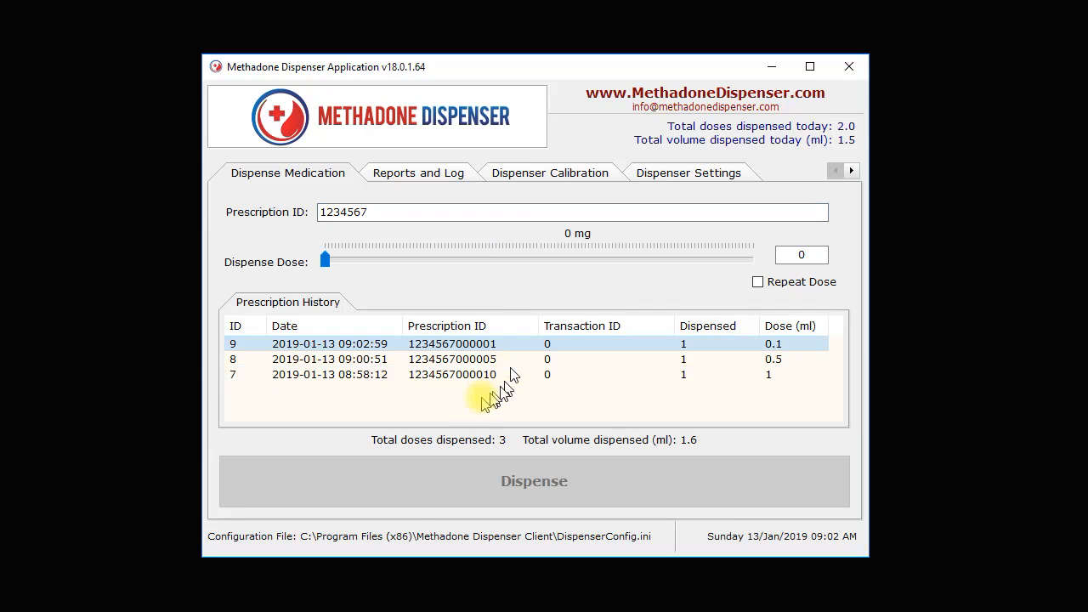